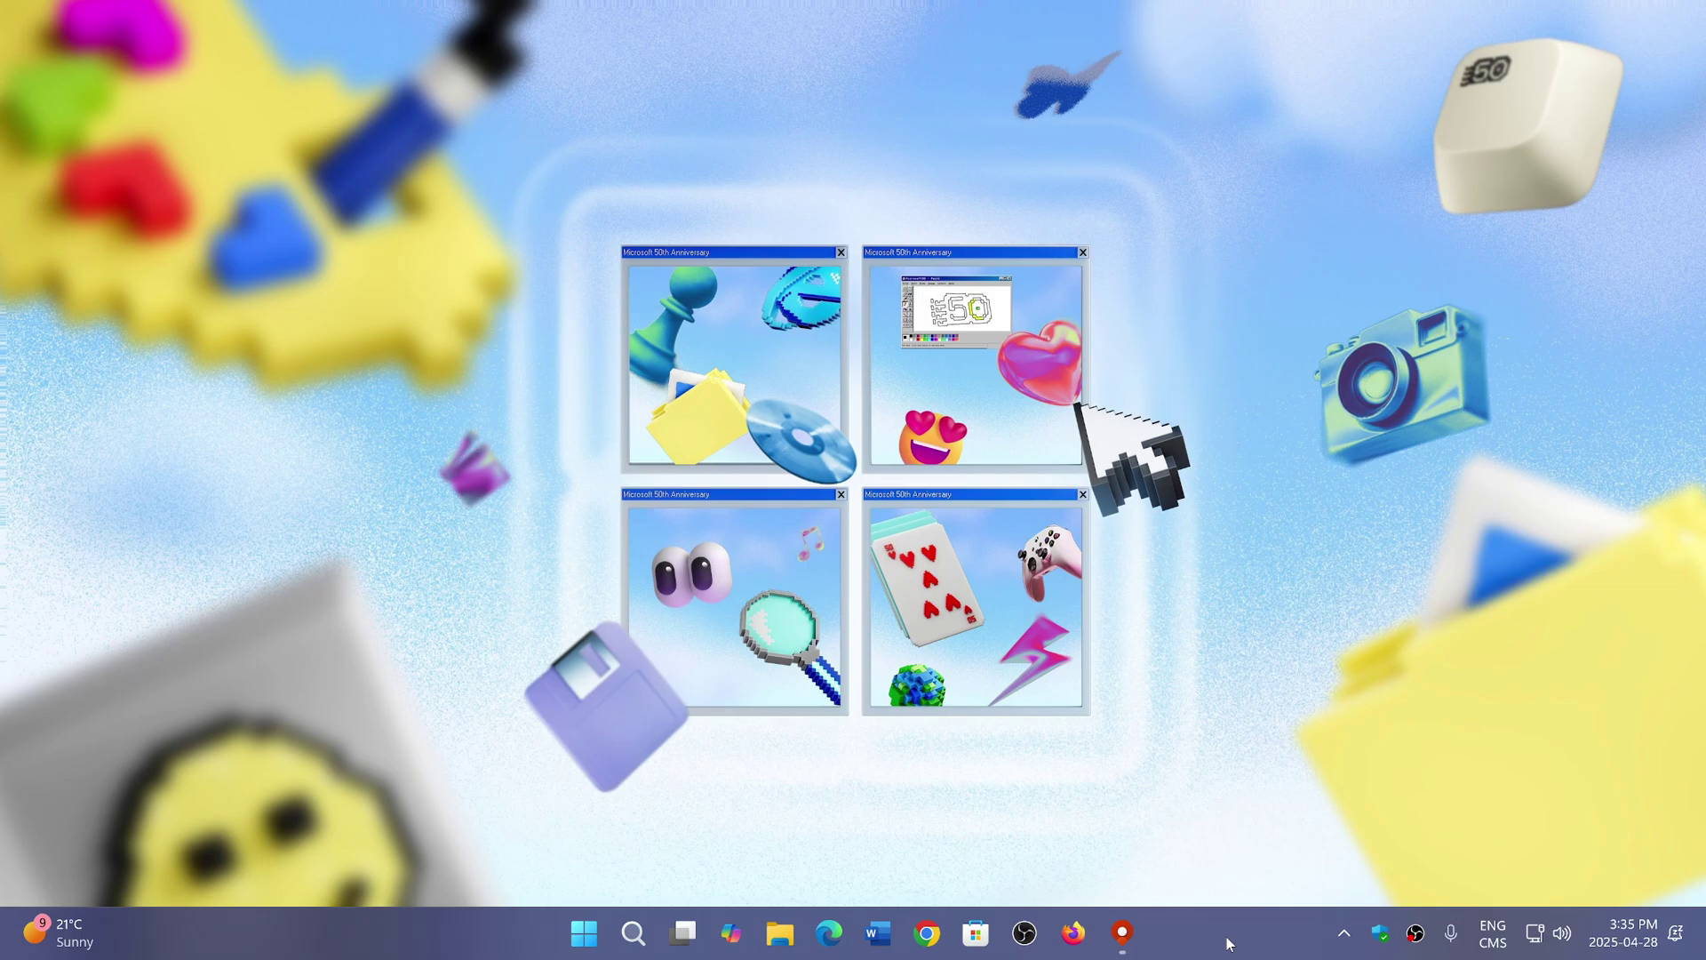
Step: Restore the Maps window from the taskbar, showing Canada and the US with the offline-maps 2023 notice
{"action": "left_click", "coordinate": [1122, 935]}
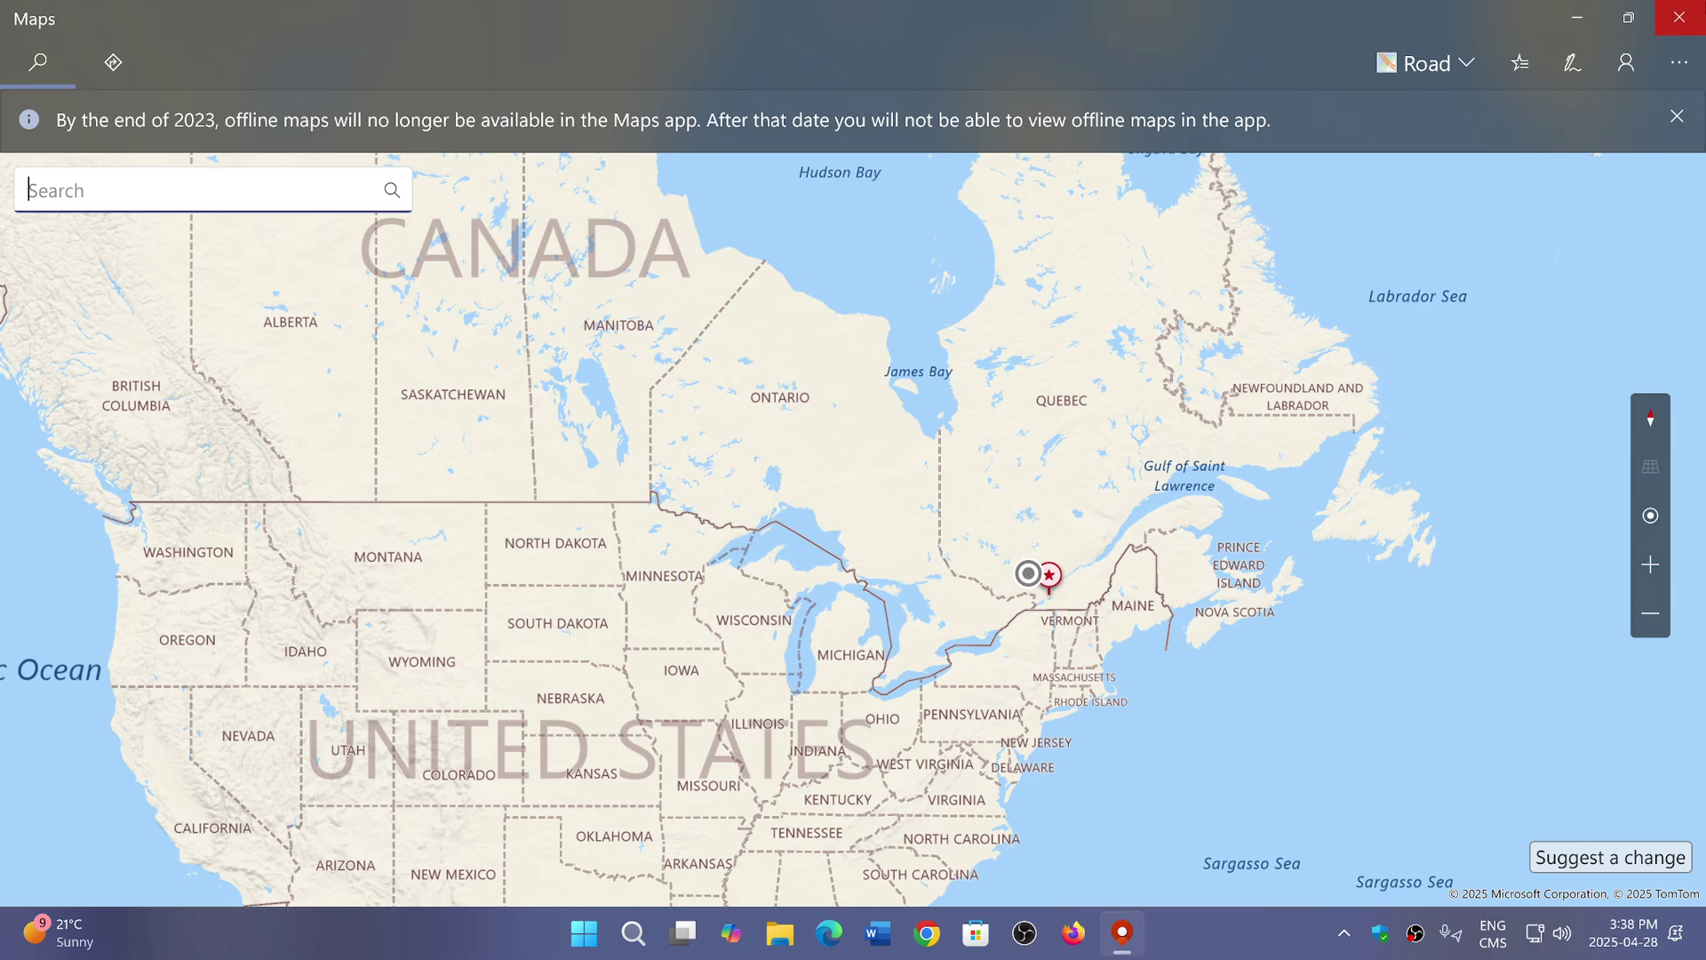
Step: Close Maps so only the Windows 11 desktop wallpaper remains
{"action": "left_click", "coordinate": [1679, 17]}
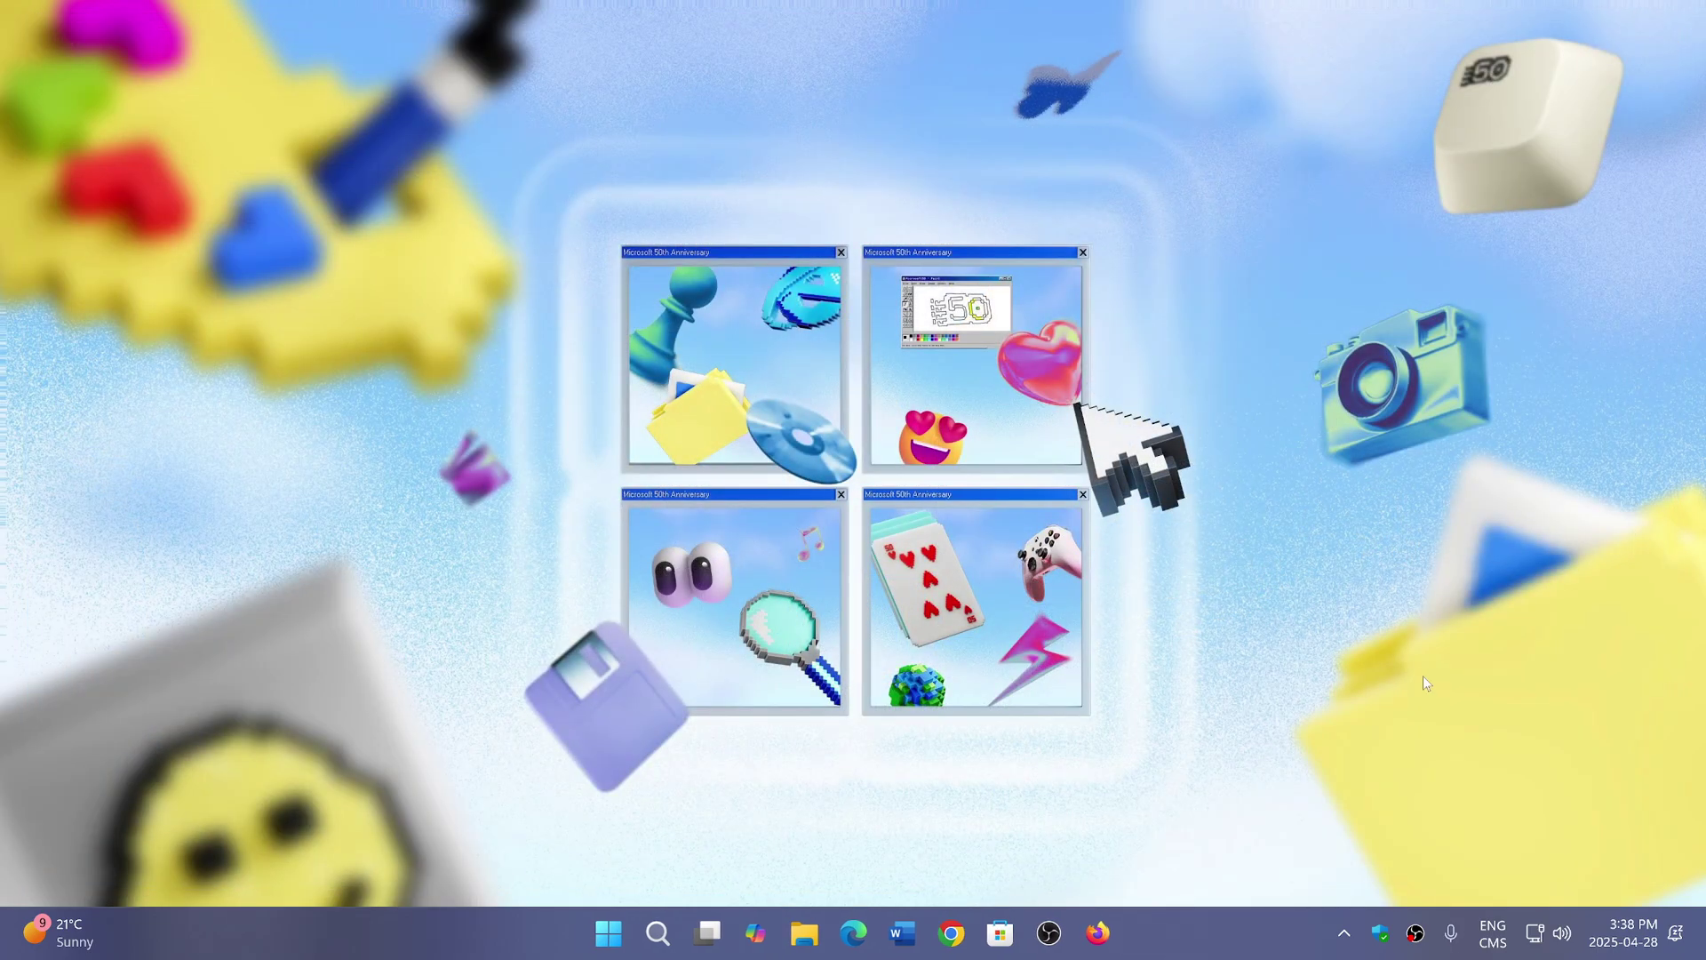